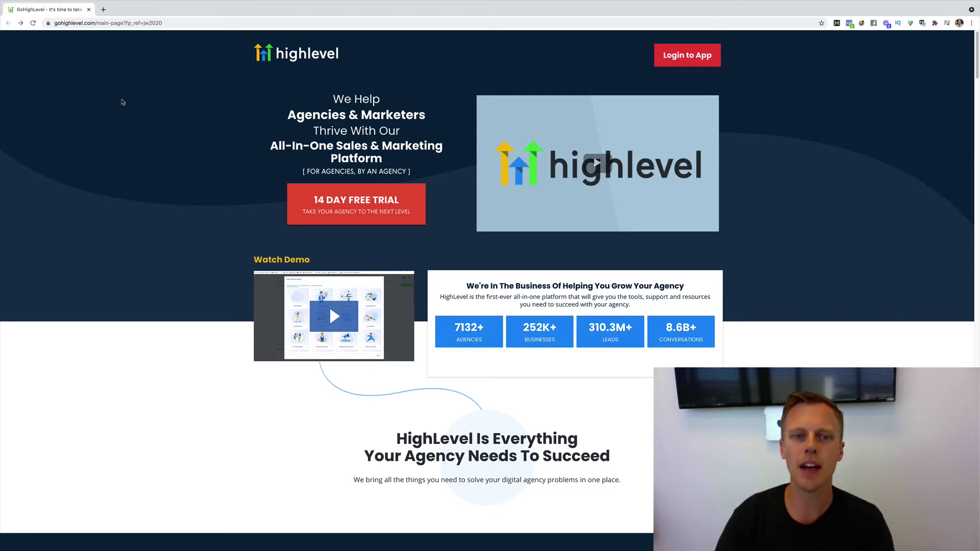
Log in to the agency app and dismiss the MailGun integration warning on the Agency Dashboard
{"action": "left_click", "coordinate": [684, 57]}
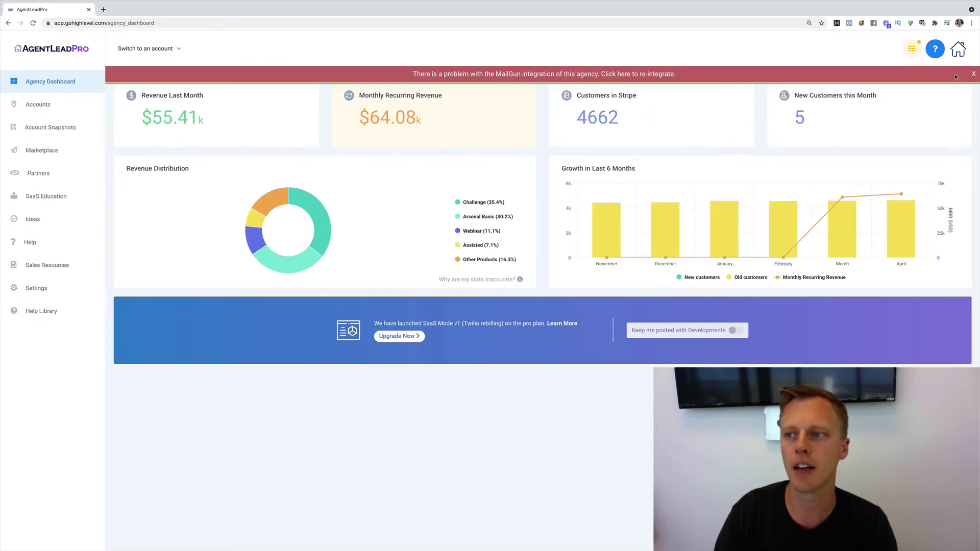
{"action": "left_click", "coordinate": [973, 74]}
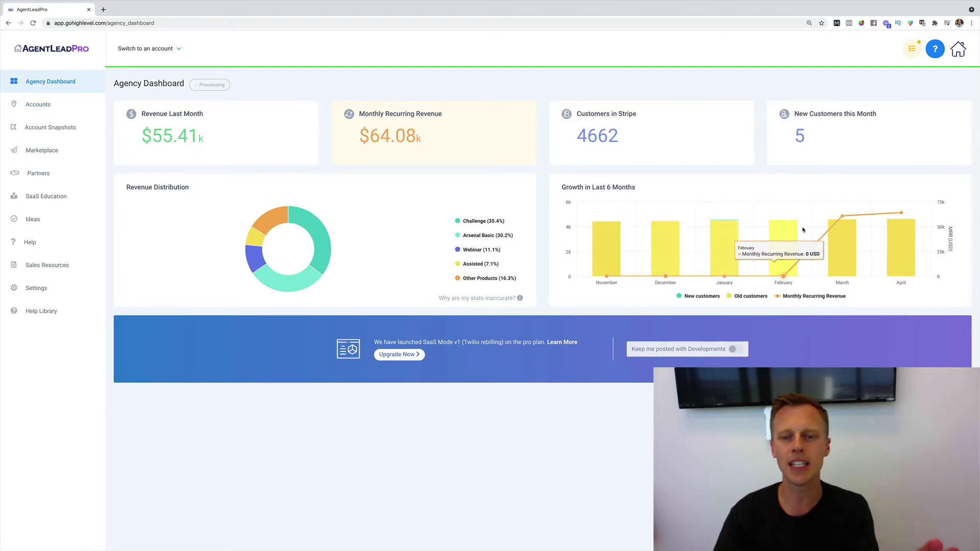
{"action": "mouse_move", "coordinate": [784, 230]}
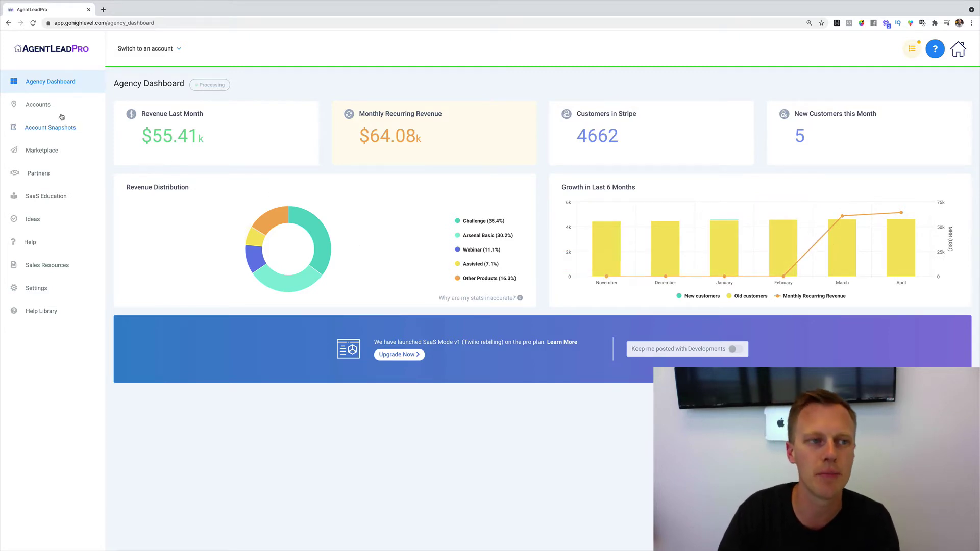
Browse the client Accounts list, then open the Account Snapshots library of 19 vertical snapshots
{"action": "left_click", "coordinate": [47, 106]}
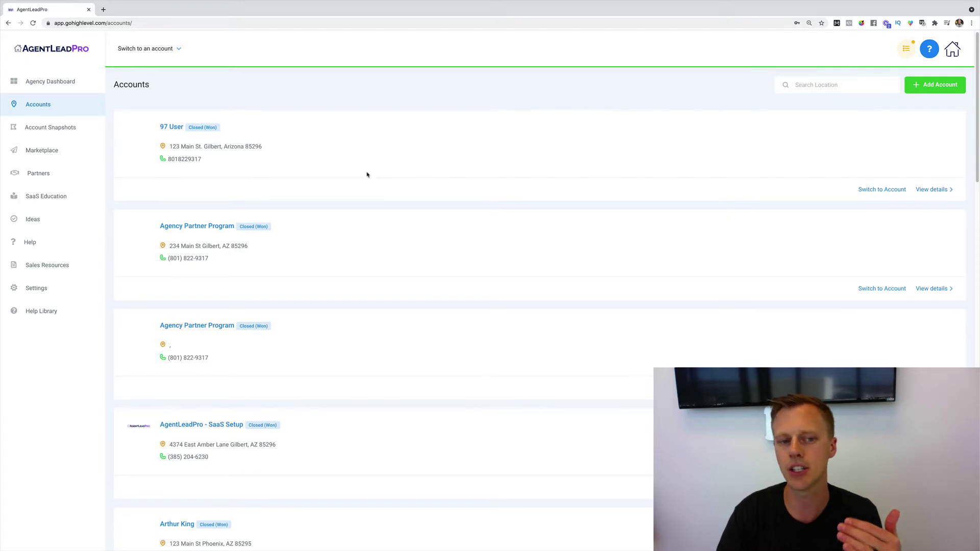
{"action": "scroll", "coordinate": [366, 174], "scroll_direction": "down", "scroll_amount": 5}
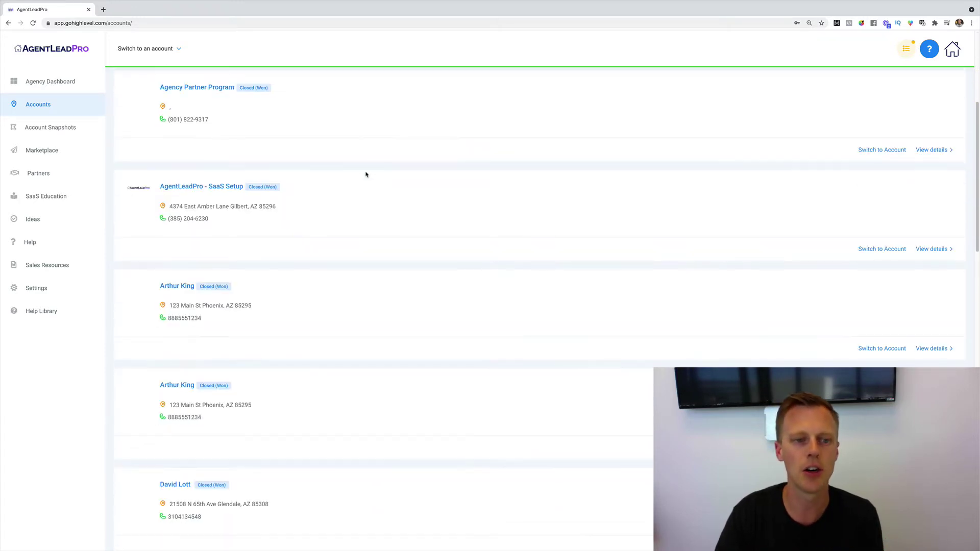
{"action": "scroll", "coordinate": [366, 175], "scroll_direction": "down", "scroll_amount": 1}
{"action": "scroll", "coordinate": [366, 175], "scroll_direction": "up", "scroll_amount": 3}
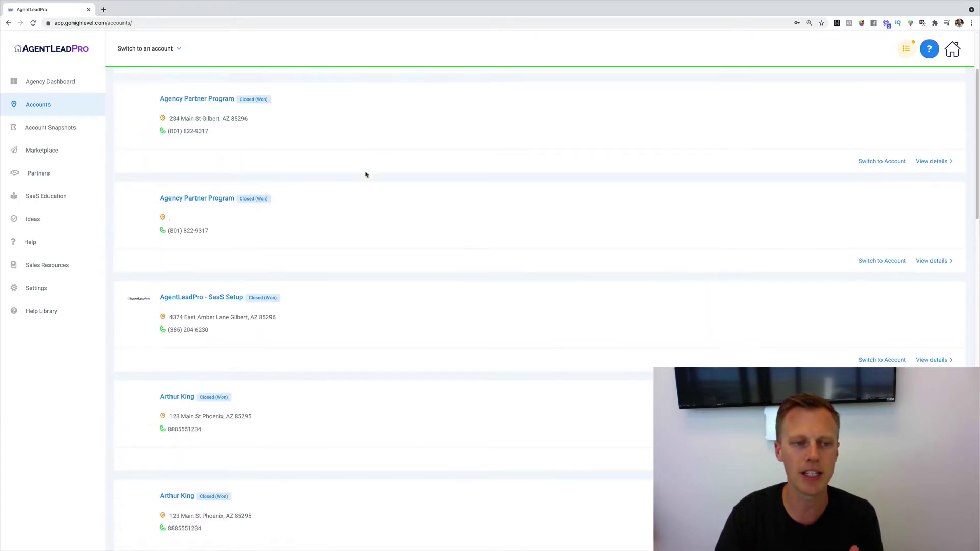
{"action": "scroll", "coordinate": [366, 175], "scroll_direction": "up", "scroll_amount": 3}
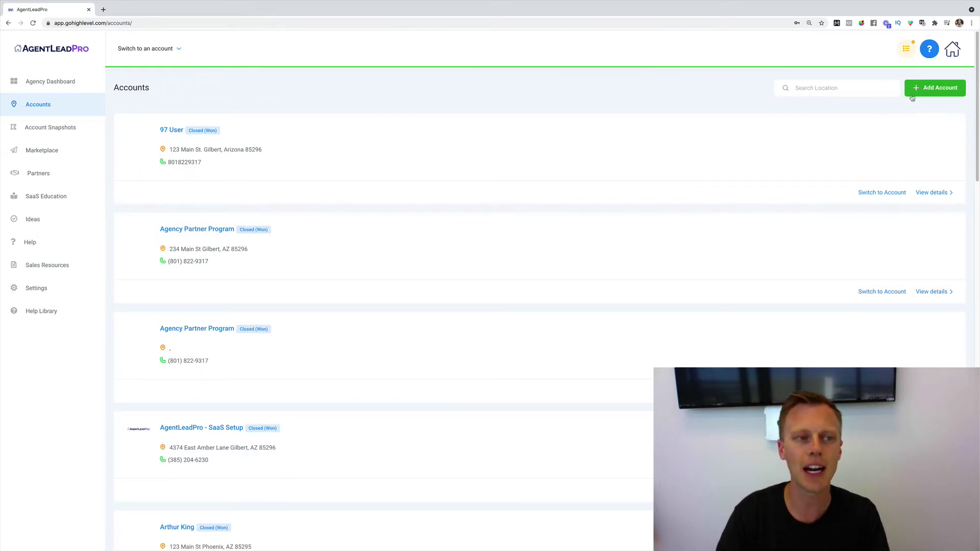
{"action": "left_click", "coordinate": [64, 128]}
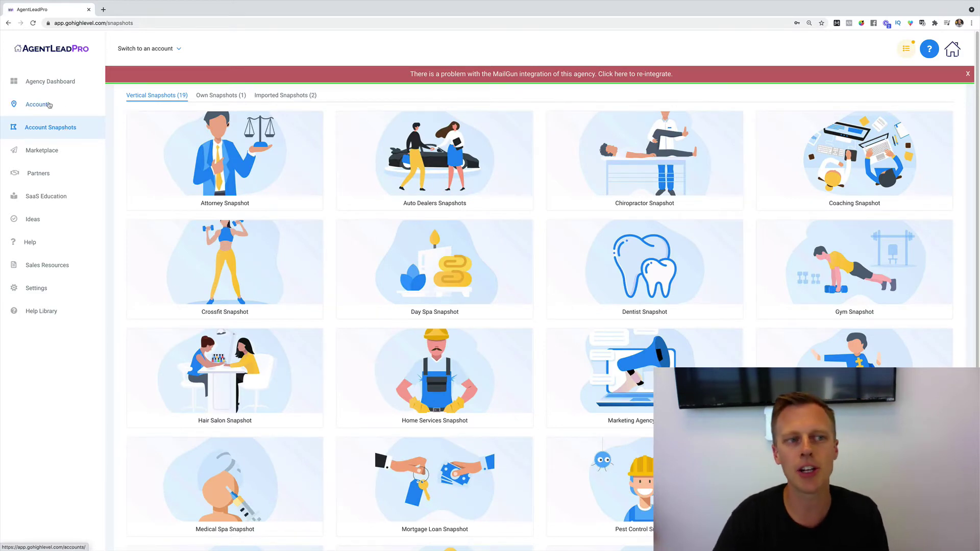
{"action": "left_click", "coordinate": [49, 105]}
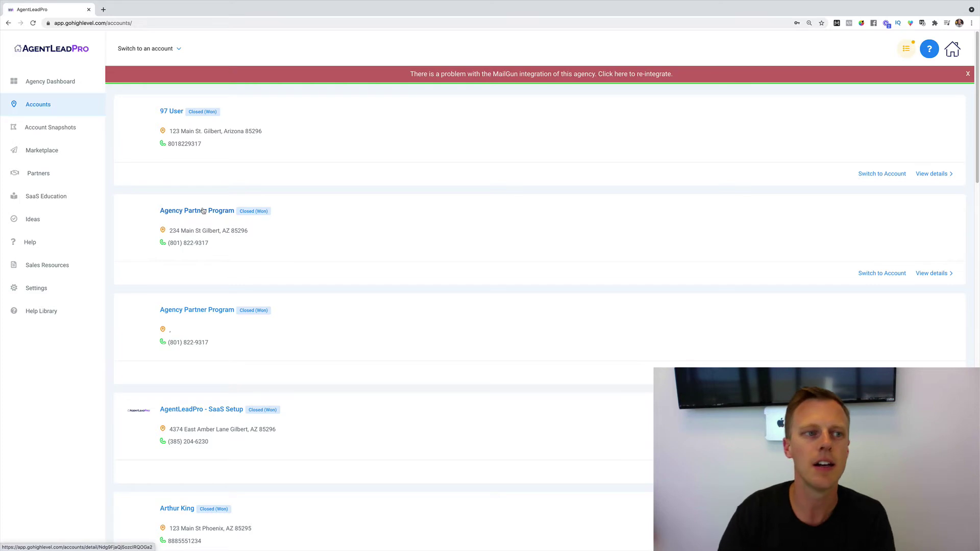
{"action": "left_click", "coordinate": [54, 128]}
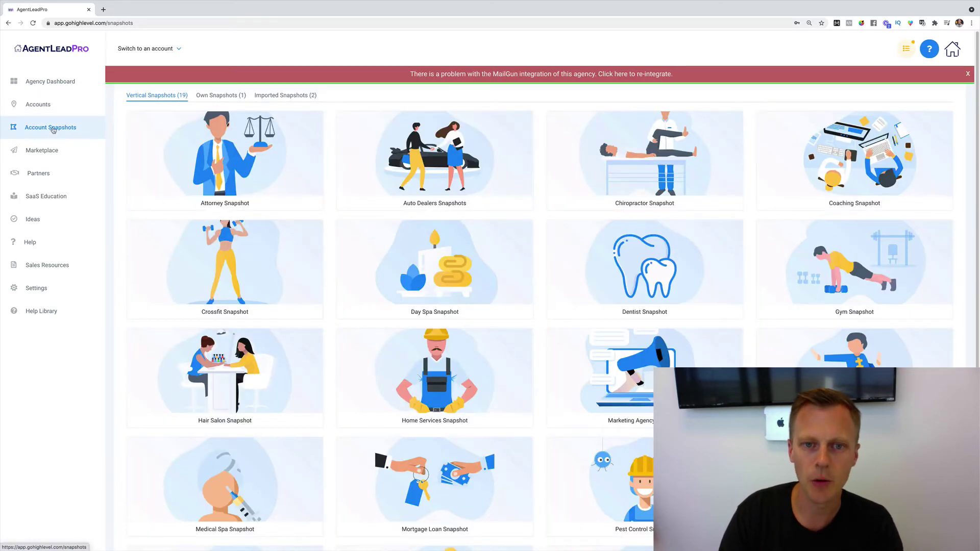
{"action": "mouse_move", "coordinate": [505, 165]}
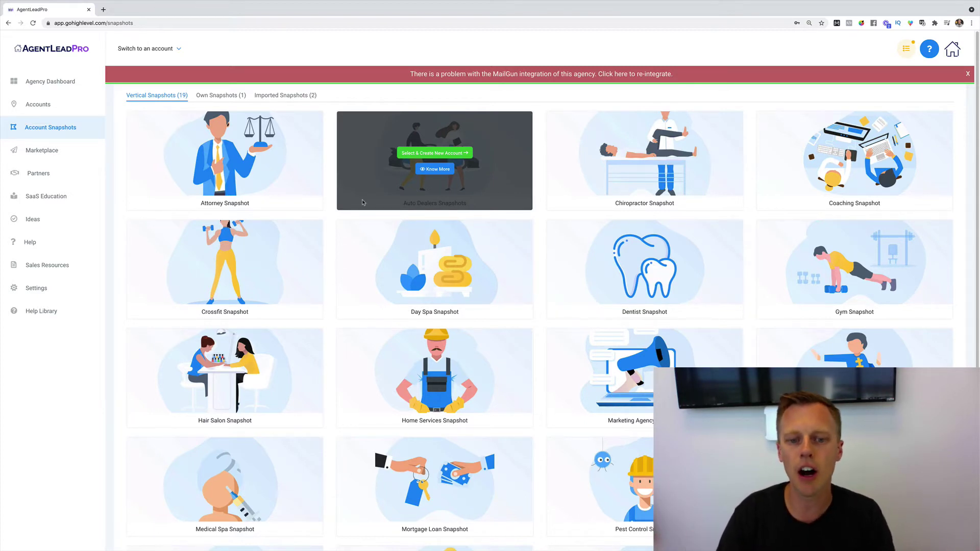
{"action": "scroll", "coordinate": [372, 270], "scroll_direction": "down", "scroll_amount": 3}
{"action": "scroll", "coordinate": [371, 271], "scroll_direction": "up", "scroll_amount": 3}
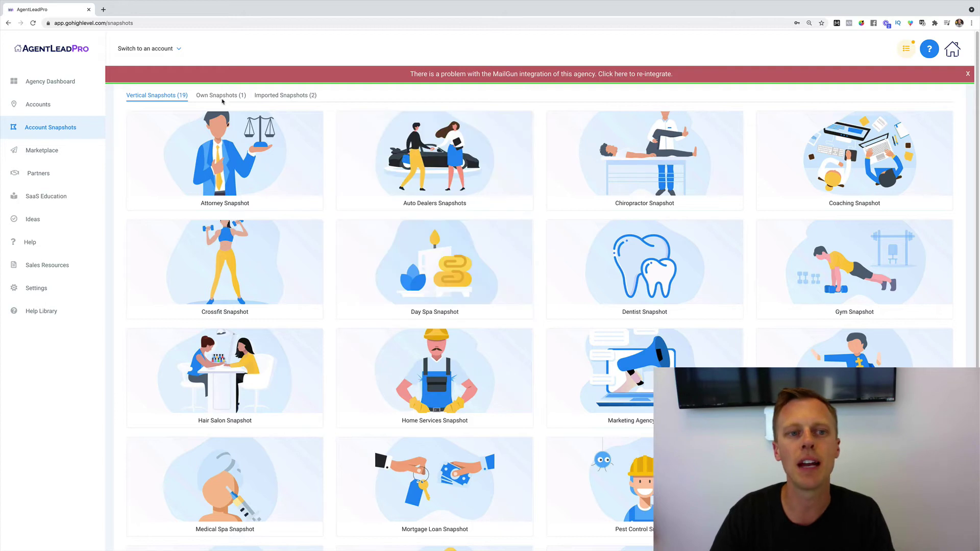
Filter the snapshot library to Own Snapshots, showing only Real Estate - MASTER TEMPLATE
{"action": "left_click", "coordinate": [222, 98]}
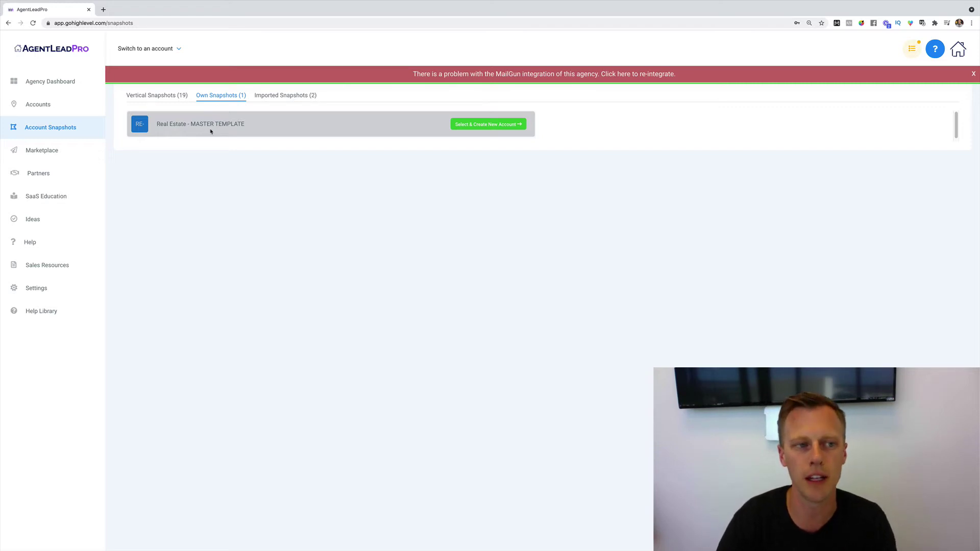
Open the Marketplace and scroll through service packs from SEO ($349/month) down to Website Build ($499)
{"action": "left_click", "coordinate": [46, 151]}
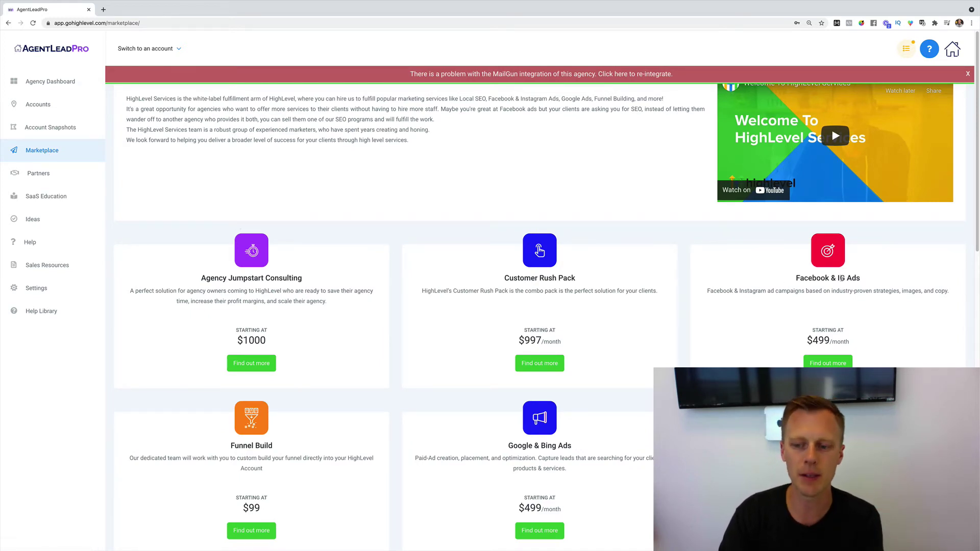
{"action": "scroll", "coordinate": [679, 305], "scroll_direction": "down", "scroll_amount": 3}
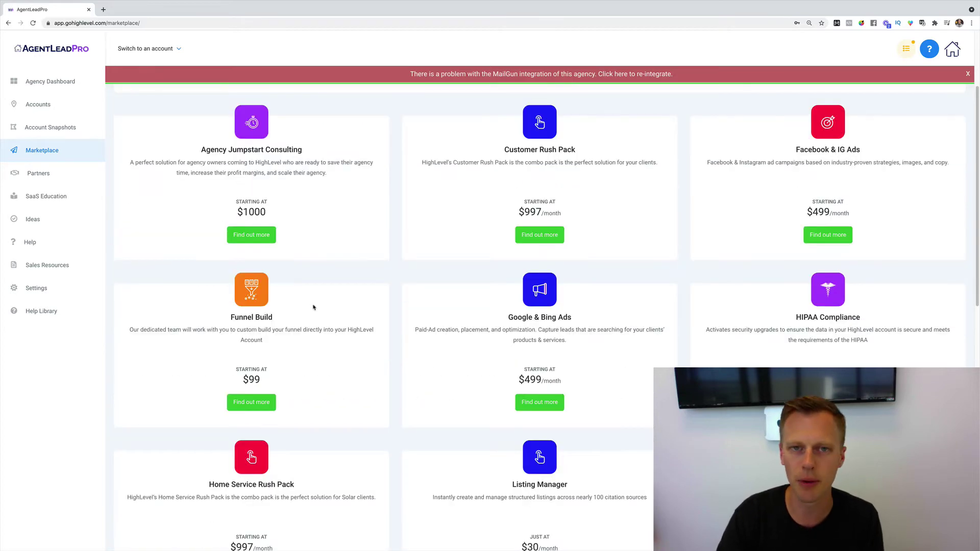
{"action": "scroll", "coordinate": [360, 293], "scroll_direction": "down", "scroll_amount": 6}
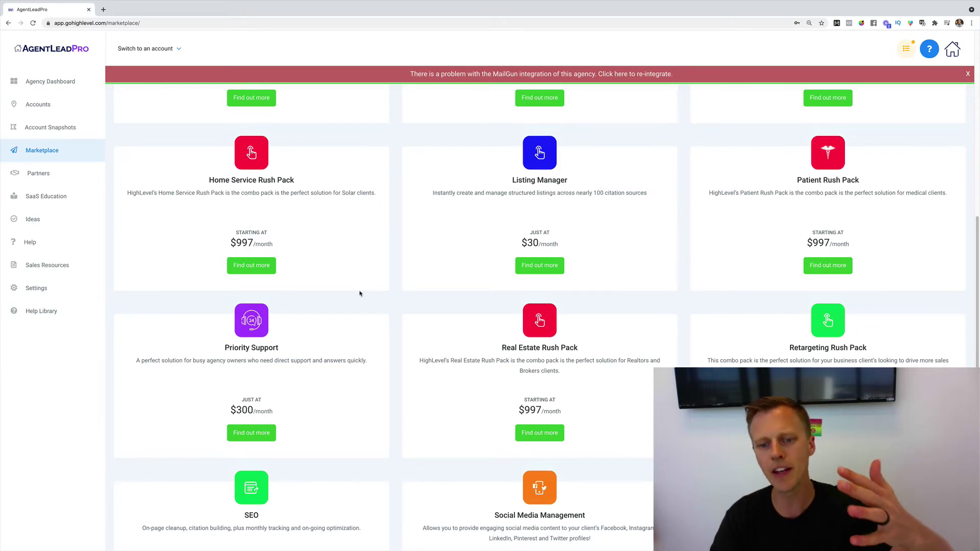
{"action": "scroll", "coordinate": [364, 301], "scroll_direction": "down", "scroll_amount": 1}
{"action": "scroll", "coordinate": [365, 301], "scroll_direction": "down", "scroll_amount": 4}
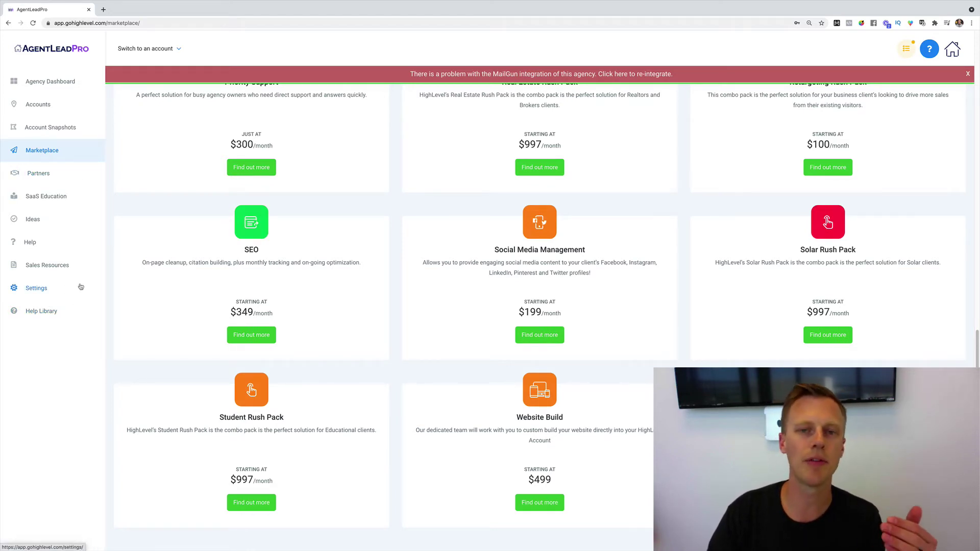
Open the SaaS Education page listing the five SaaS Mode rollout phases
{"action": "left_click", "coordinate": [41, 198]}
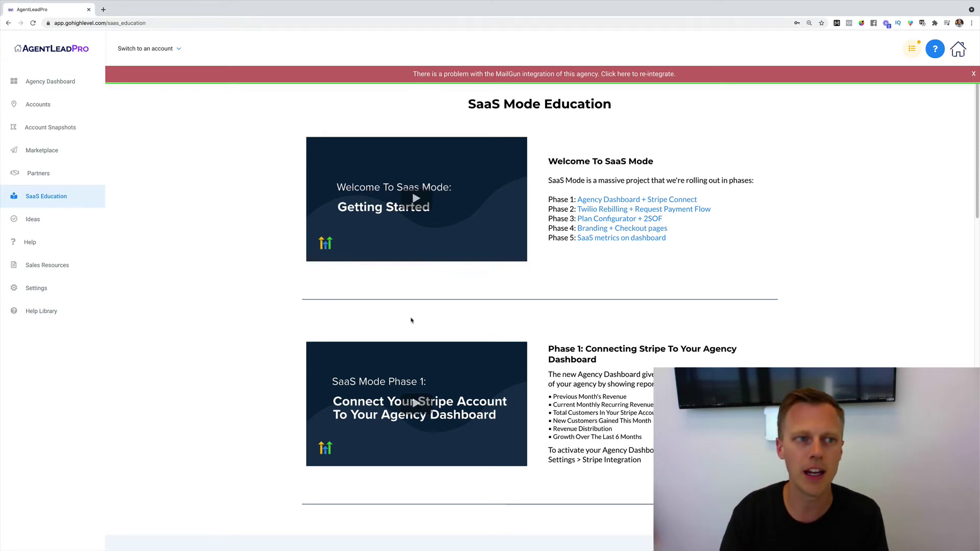
Return to Accounts and scroll down to the TEMPLATE - REAL ESTATE – PHOENIX, AZ account
{"action": "left_click", "coordinate": [53, 105]}
{"action": "scroll", "coordinate": [373, 232], "scroll_direction": "down", "scroll_amount": 9}
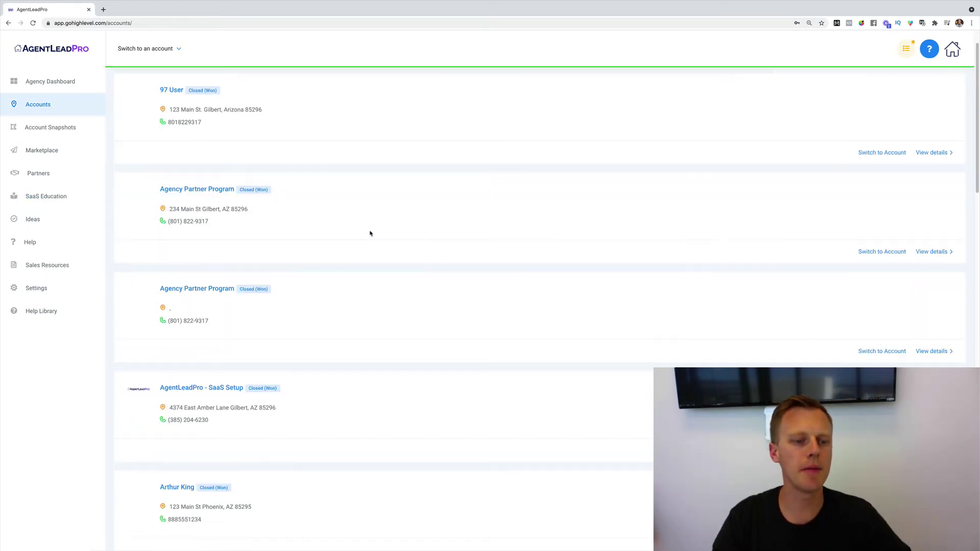
{"action": "scroll", "coordinate": [390, 219], "scroll_direction": "down", "scroll_amount": 11}
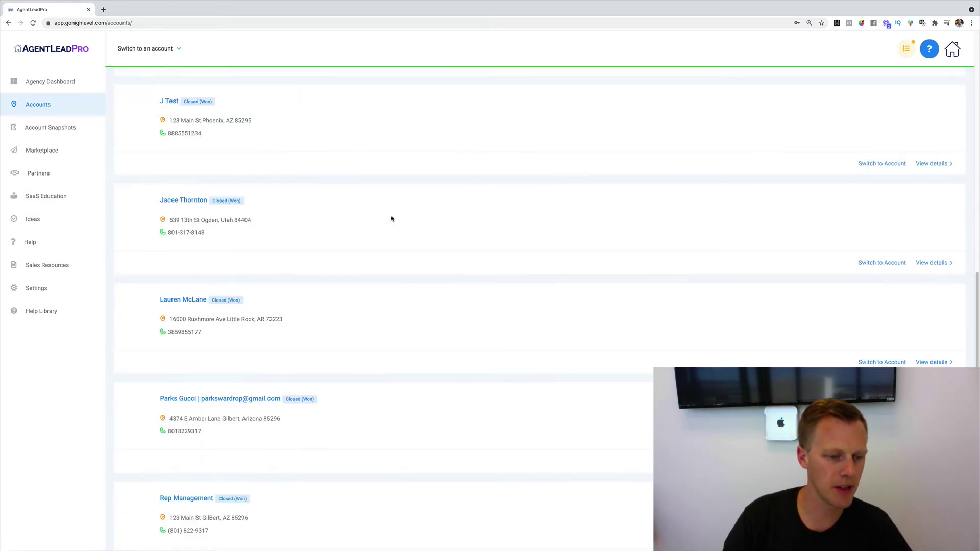
{"action": "scroll", "coordinate": [391, 219], "scroll_direction": "down", "scroll_amount": 1}
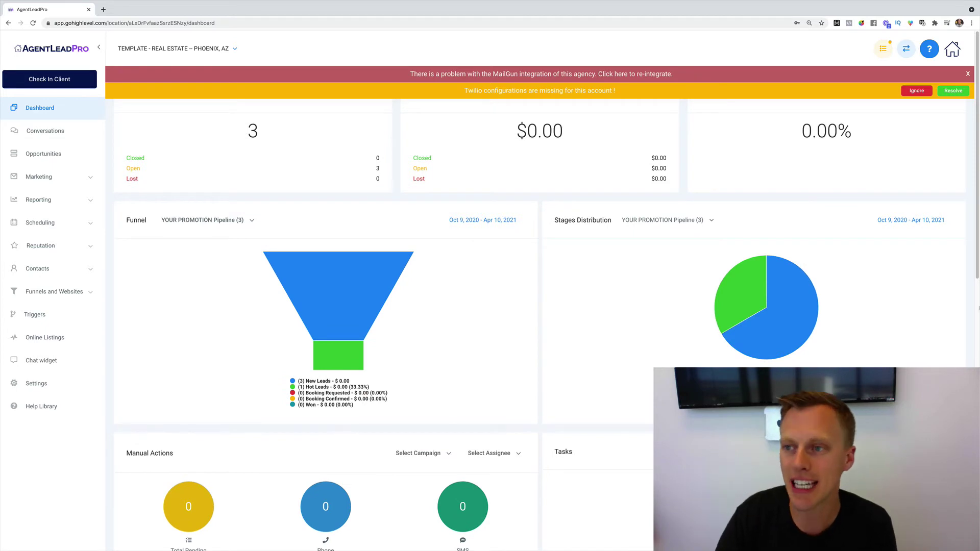
Ignore the Twilio warning, close the MailGun banner, and review the sub-account dashboard stats
{"action": "left_click", "coordinate": [916, 91]}
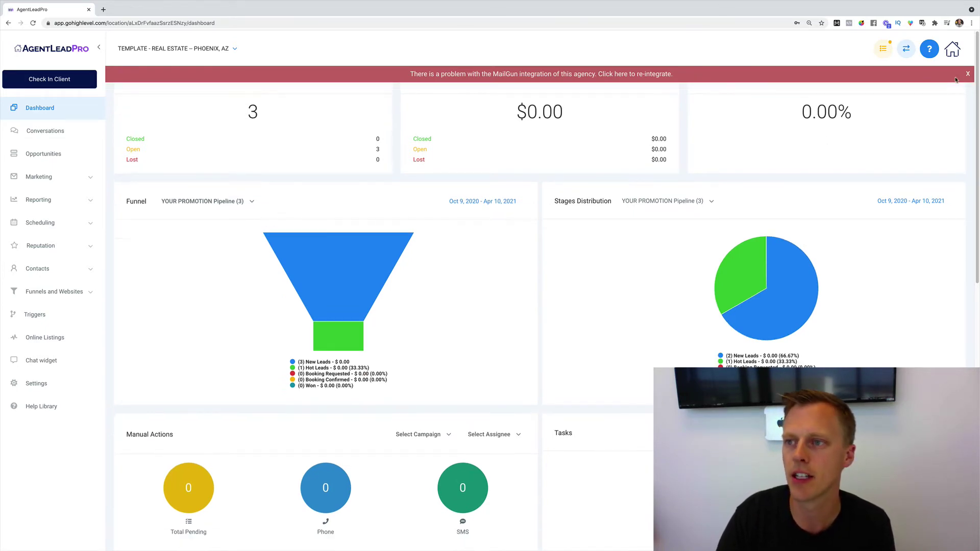
{"action": "left_click", "coordinate": [967, 75]}
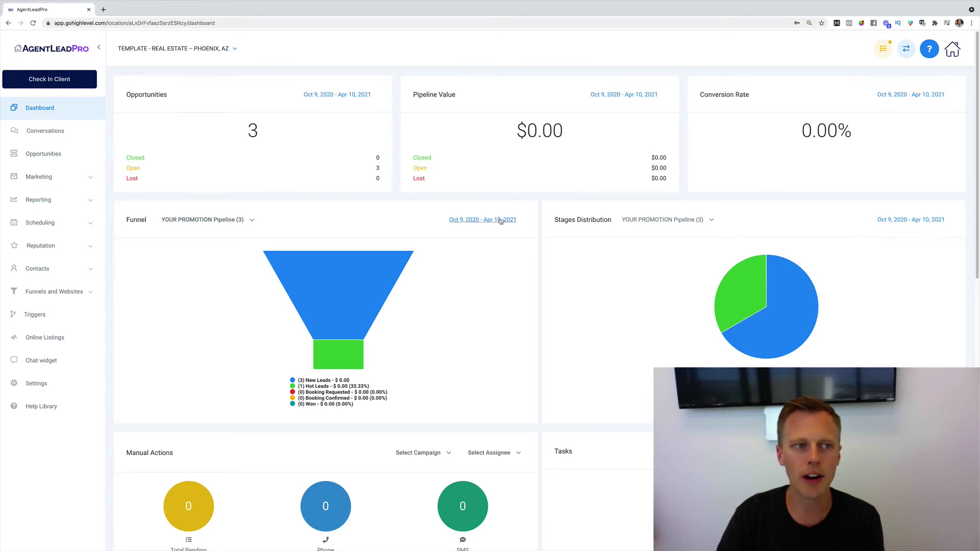
{"action": "scroll", "coordinate": [501, 221], "scroll_direction": "down", "scroll_amount": 3}
{"action": "scroll", "coordinate": [501, 221], "scroll_direction": "down", "scroll_amount": 5}
{"action": "scroll", "coordinate": [499, 219], "scroll_direction": "up", "scroll_amount": 8}
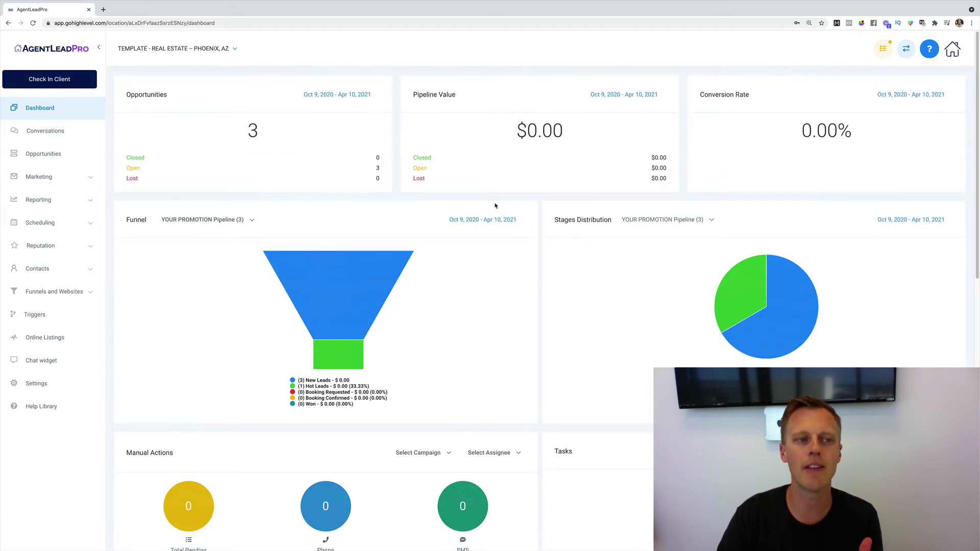
Review the lead's SMS thread in Conversations, then view the YOUR PROMOTION Pipeline opportunities board
{"action": "left_click", "coordinate": [61, 134]}
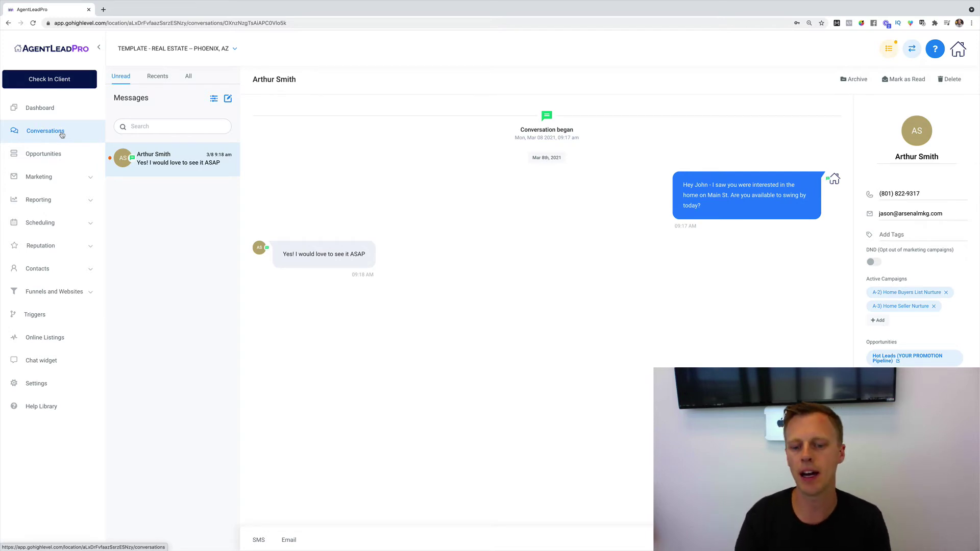
{"action": "left_click", "coordinate": [259, 541]}
{"action": "left_click", "coordinate": [44, 155]}
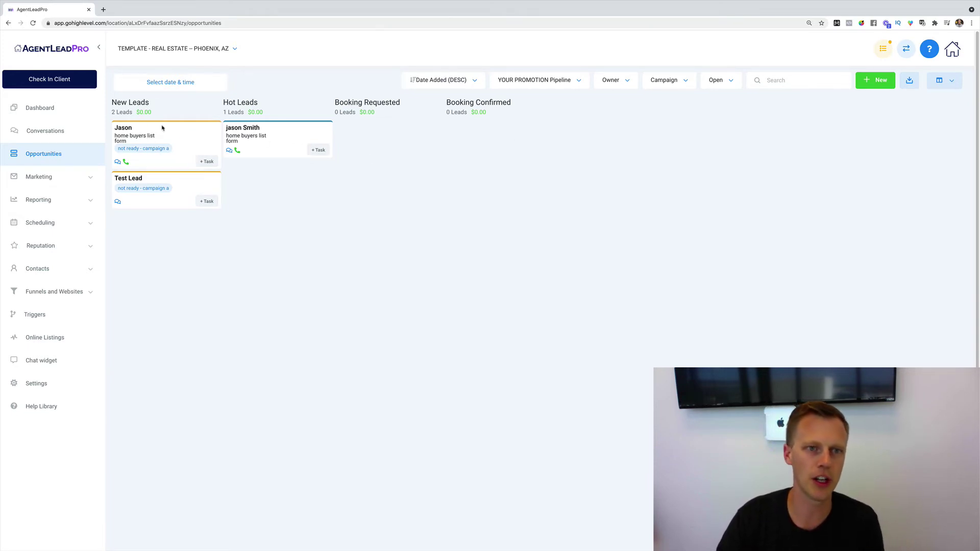
Drag the first New Leads card over Hot Leads and back, then expand the Marketing menu
{"action": "left_click_drag", "start_coordinate": [149, 138], "coordinate": [179, 144]}
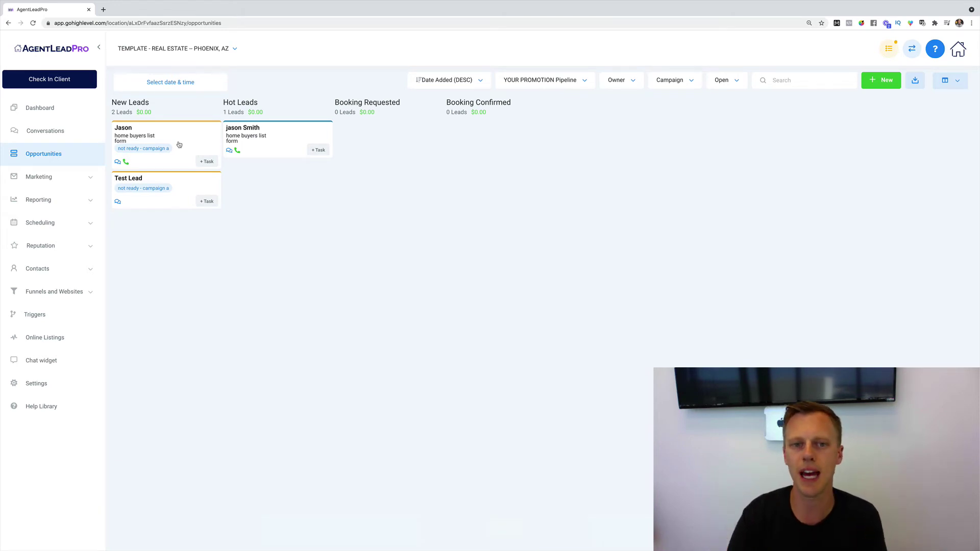
{"action": "left_click_drag", "start_coordinate": [192, 133], "coordinate": [286, 127]}
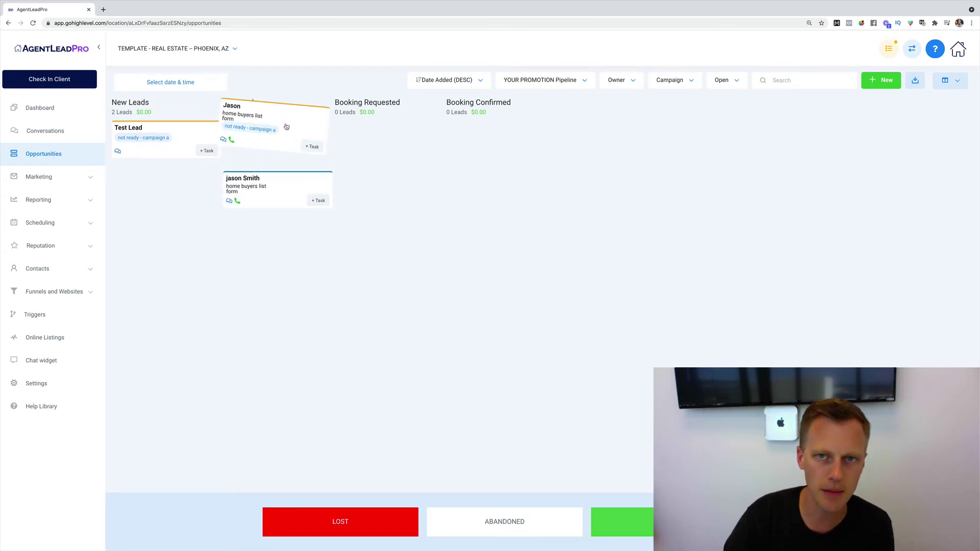
{"action": "left_click_drag", "start_coordinate": [286, 127], "coordinate": [166, 137]}
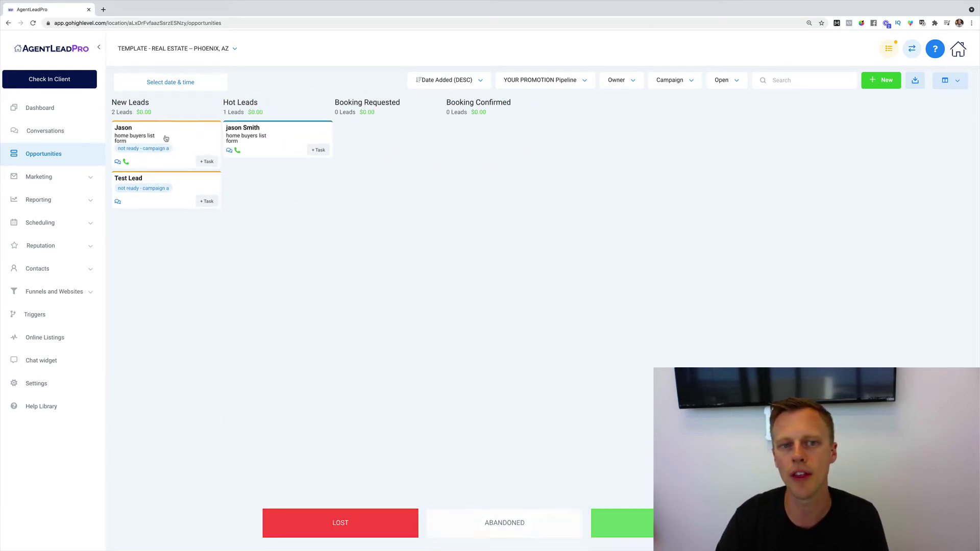
{"action": "left_click", "coordinate": [51, 178]}
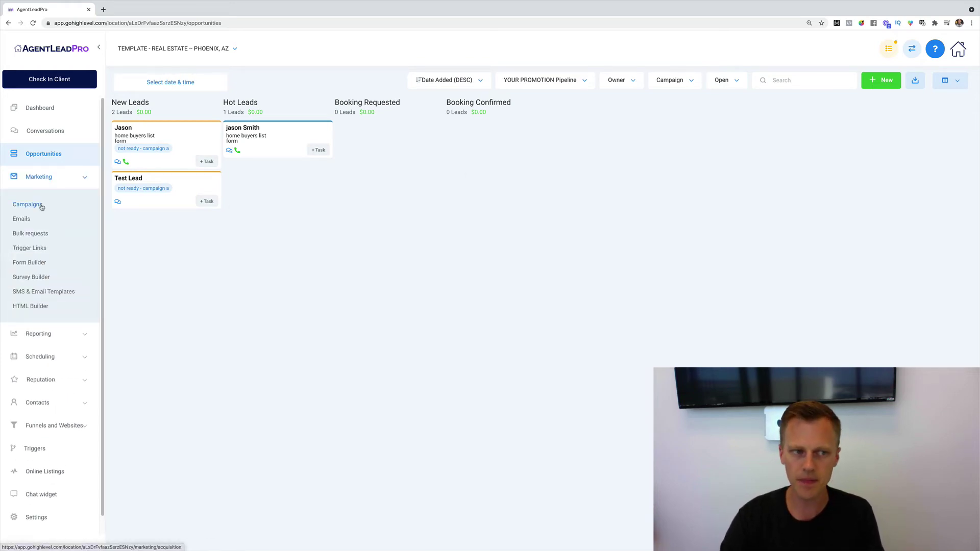
Open the A-1) Home Buyer Nurture campaign and scroll through its SMS, email, call and voicemail steps
{"action": "left_click", "coordinate": [42, 209]}
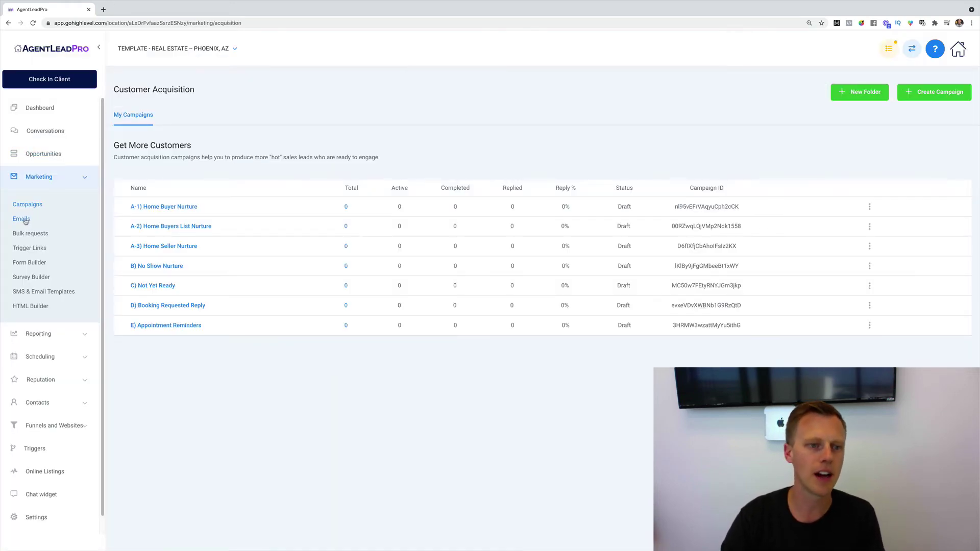
{"action": "left_click", "coordinate": [164, 206]}
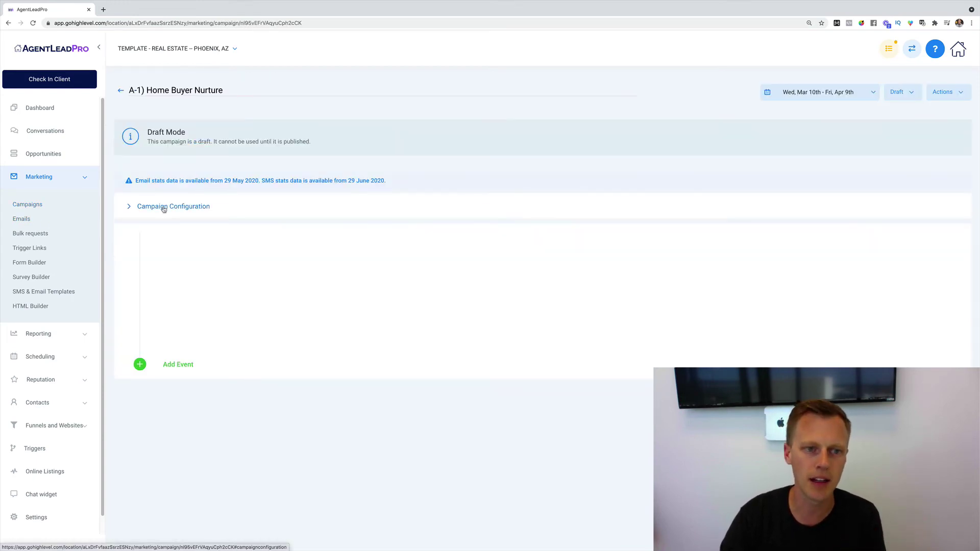
{"action": "scroll", "coordinate": [227, 332], "scroll_direction": "down", "scroll_amount": 3}
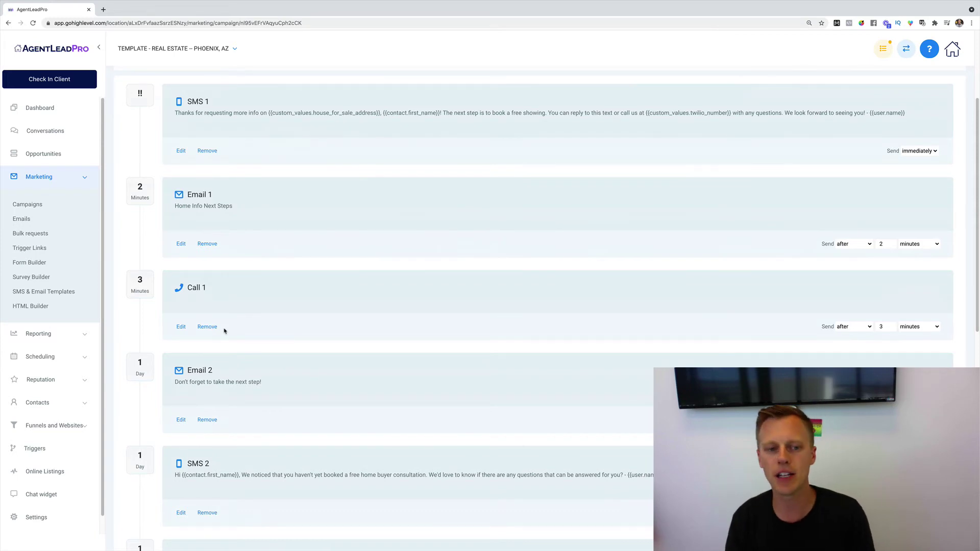
{"action": "scroll", "coordinate": [225, 330], "scroll_direction": "down", "scroll_amount": 2}
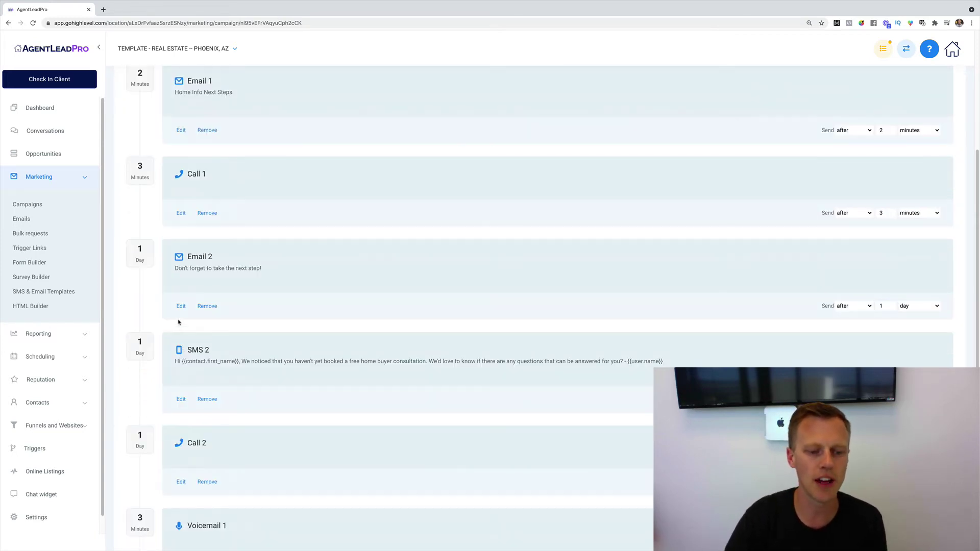
{"action": "scroll", "coordinate": [178, 322], "scroll_direction": "down", "scroll_amount": 4}
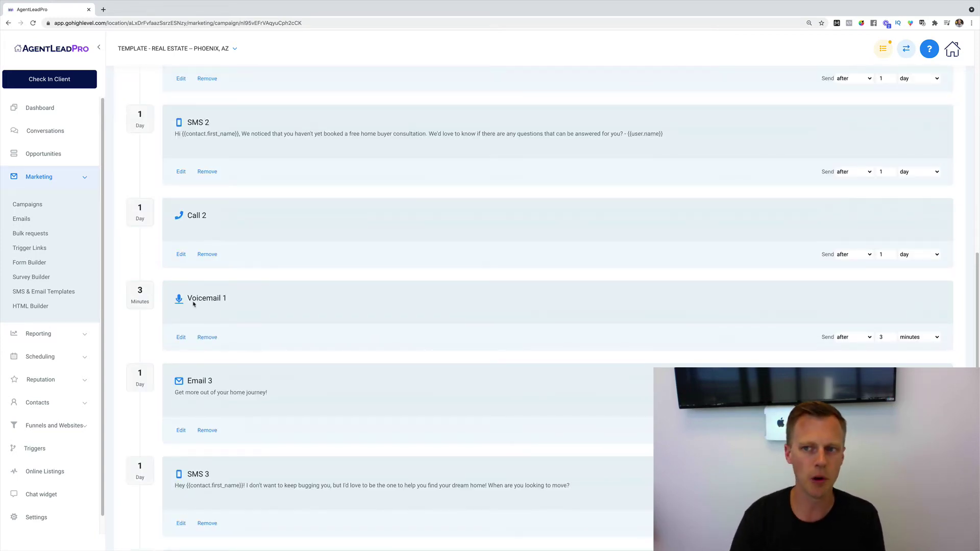
{"action": "scroll", "coordinate": [238, 288], "scroll_direction": "down", "scroll_amount": 3}
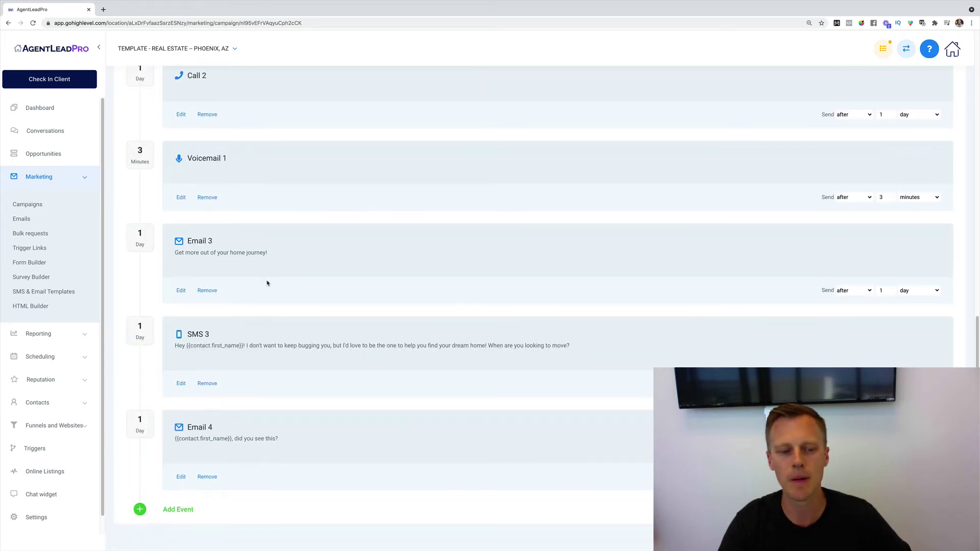
{"action": "scroll", "coordinate": [266, 283], "scroll_direction": "up", "scroll_amount": 2}
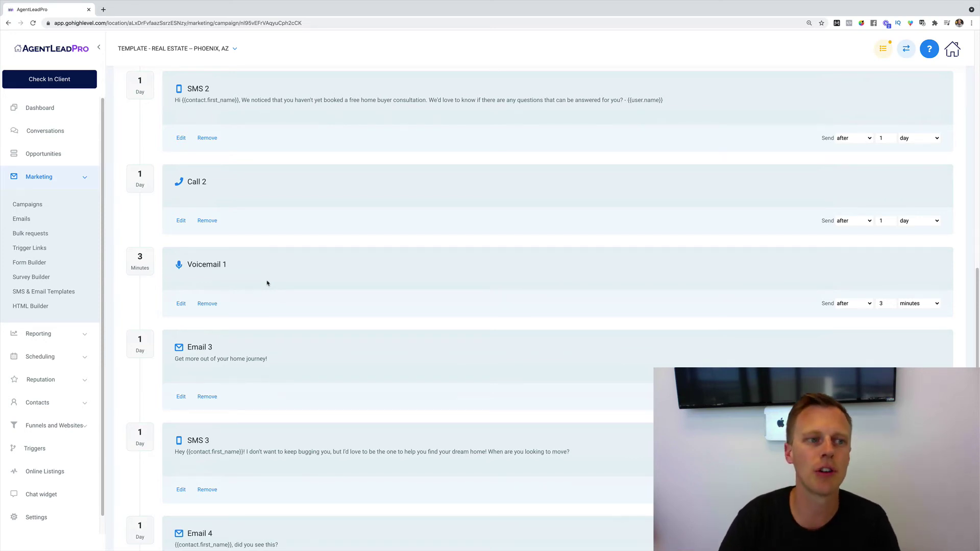
{"action": "scroll", "coordinate": [265, 278], "scroll_direction": "up", "scroll_amount": 1}
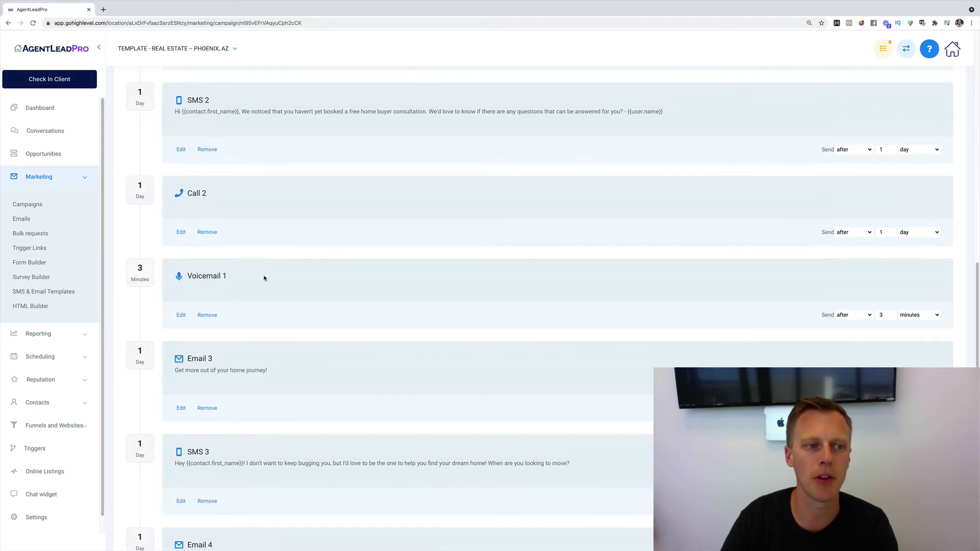
View the empty Marketing Emails list, then open the Google Ads report (44 clicks, $16.87 cost)
{"action": "left_click", "coordinate": [21, 219]}
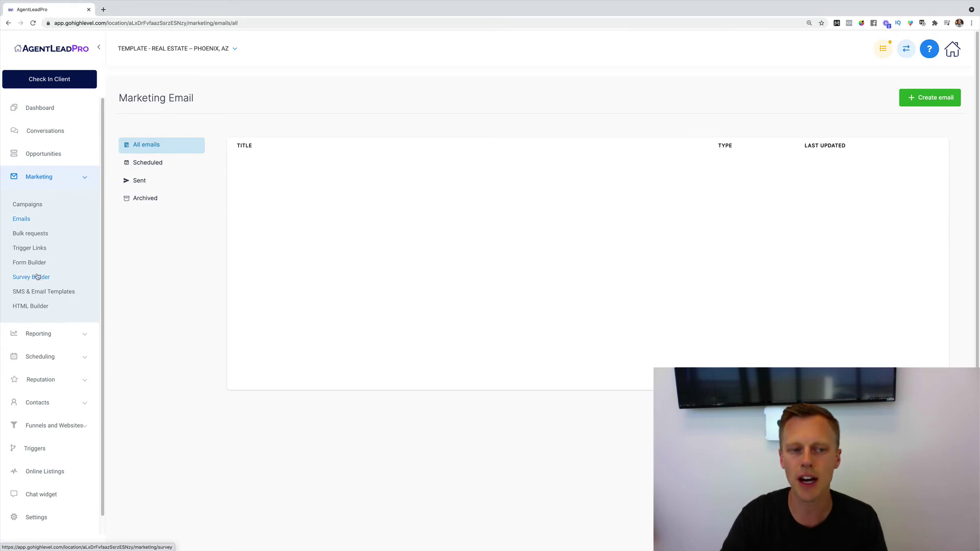
{"action": "scroll", "coordinate": [44, 281], "scroll_direction": "down", "scroll_amount": 1}
{"action": "left_click", "coordinate": [65, 317]}
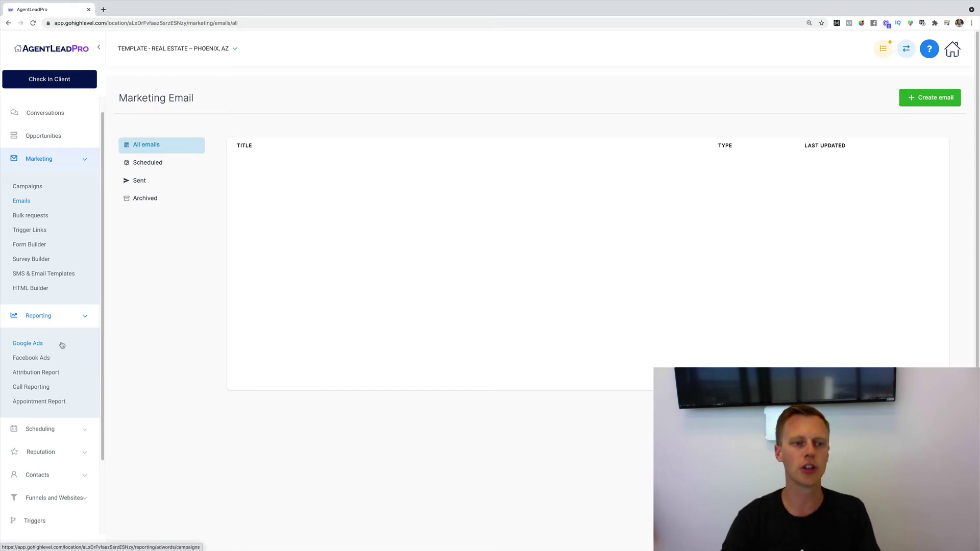
{"action": "left_click", "coordinate": [62, 346]}
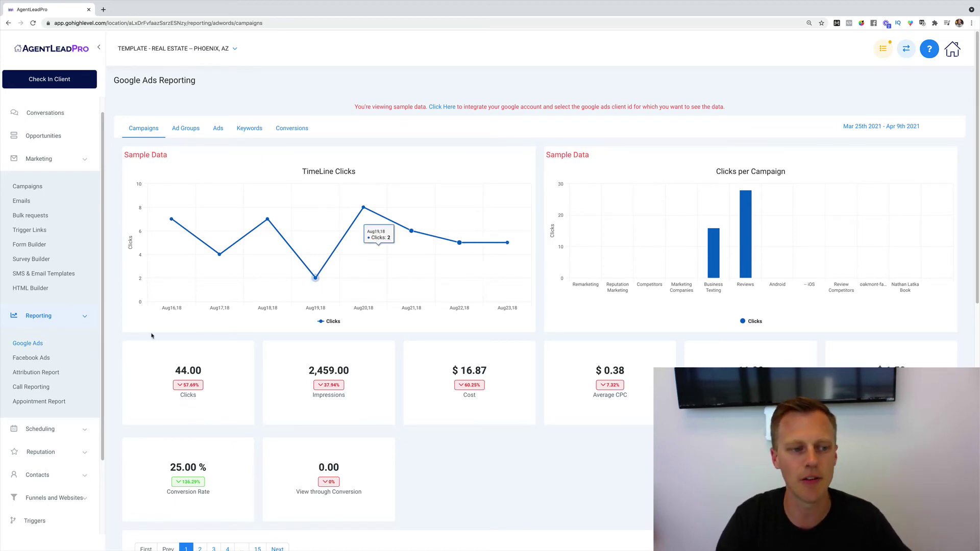
Open the Calendar view under Scheduling
{"action": "left_click", "coordinate": [84, 428]}
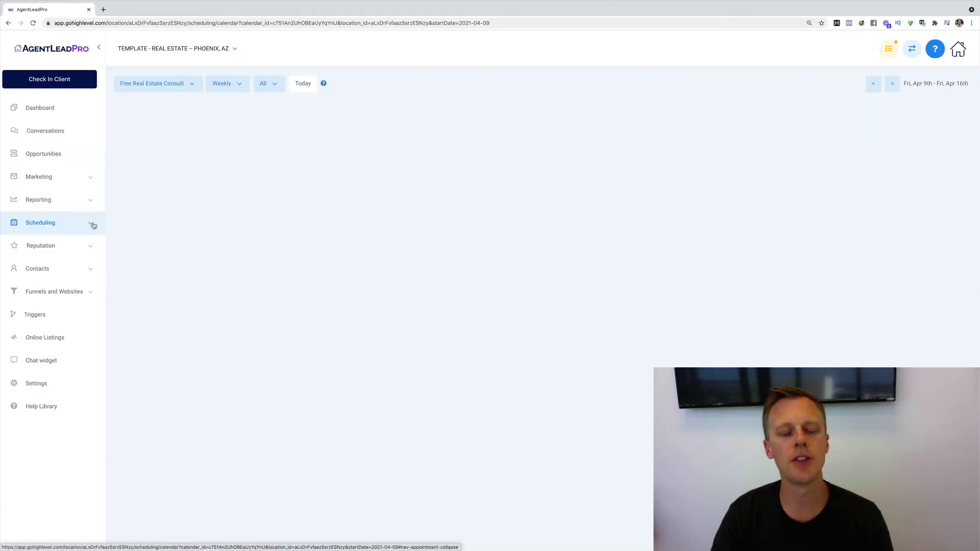
{"action": "left_click", "coordinate": [91, 224]}
{"action": "left_click", "coordinate": [28, 251]}
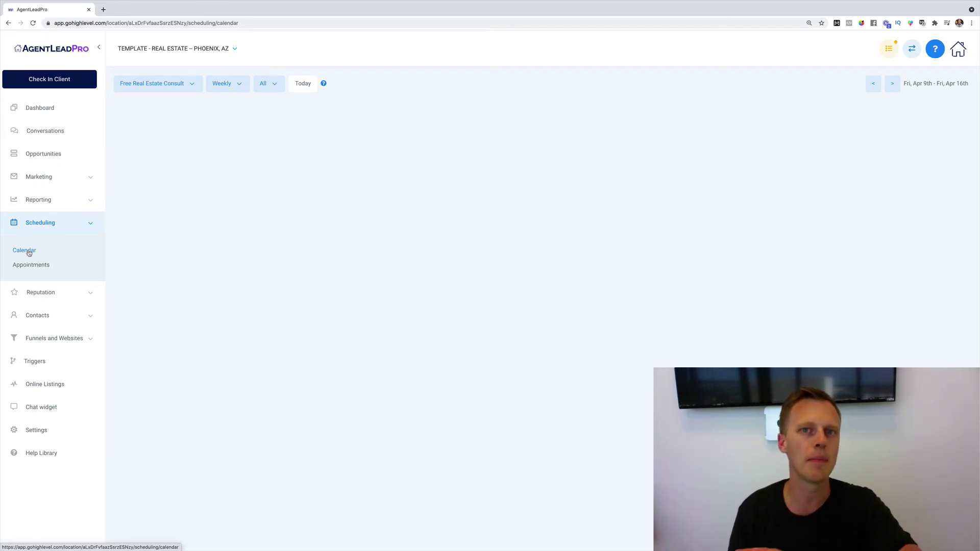
Expand Reputation, Contacts and Funnels & Websites, then open the Funnels list with Listing Leads and Book With Me
{"action": "left_click", "coordinate": [78, 296]}
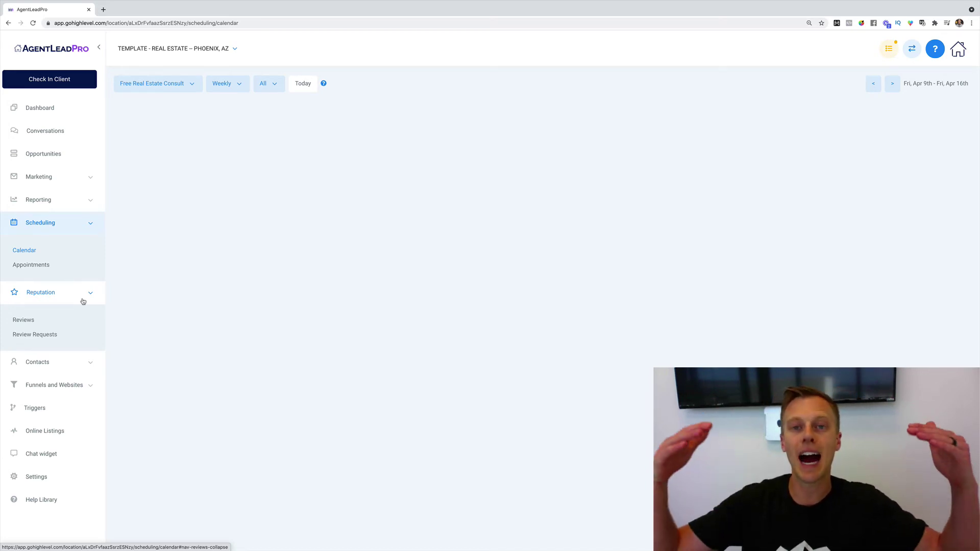
{"action": "left_click", "coordinate": [83, 361]}
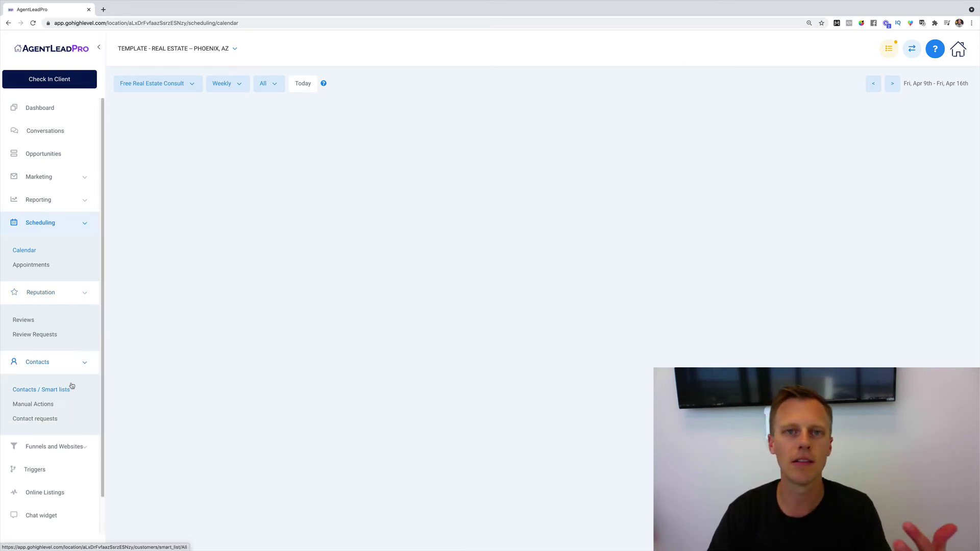
{"action": "scroll", "coordinate": [82, 380], "scroll_direction": "down", "scroll_amount": 2}
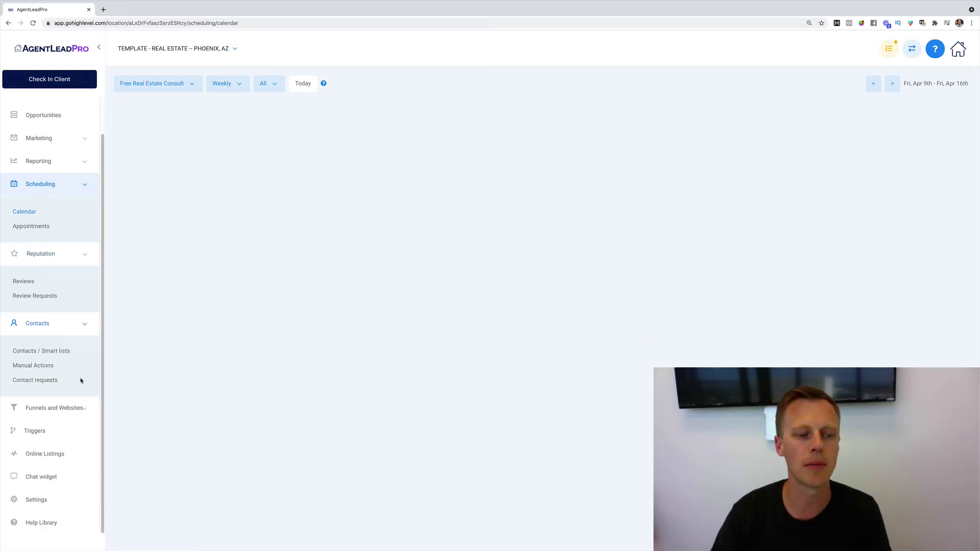
{"action": "left_click", "coordinate": [80, 408]}
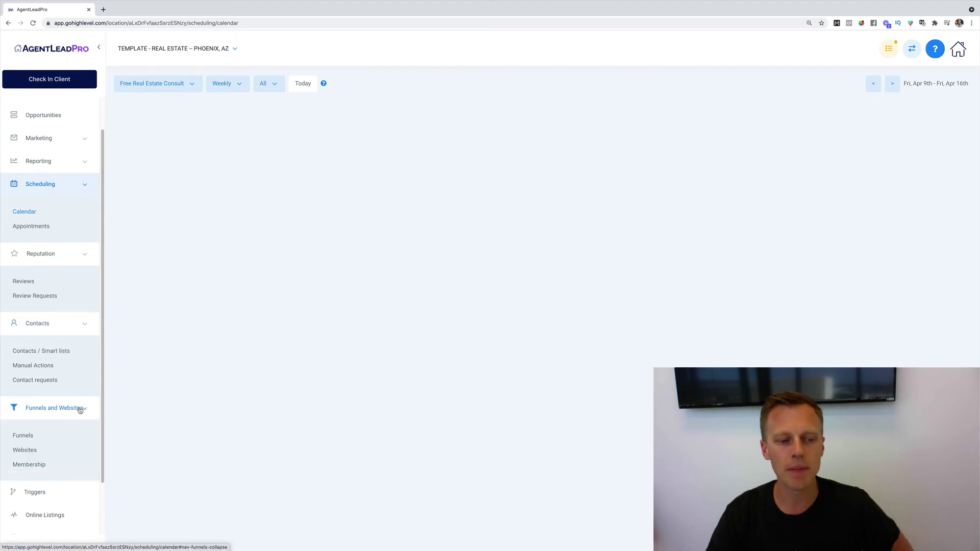
{"action": "left_click", "coordinate": [23, 436]}
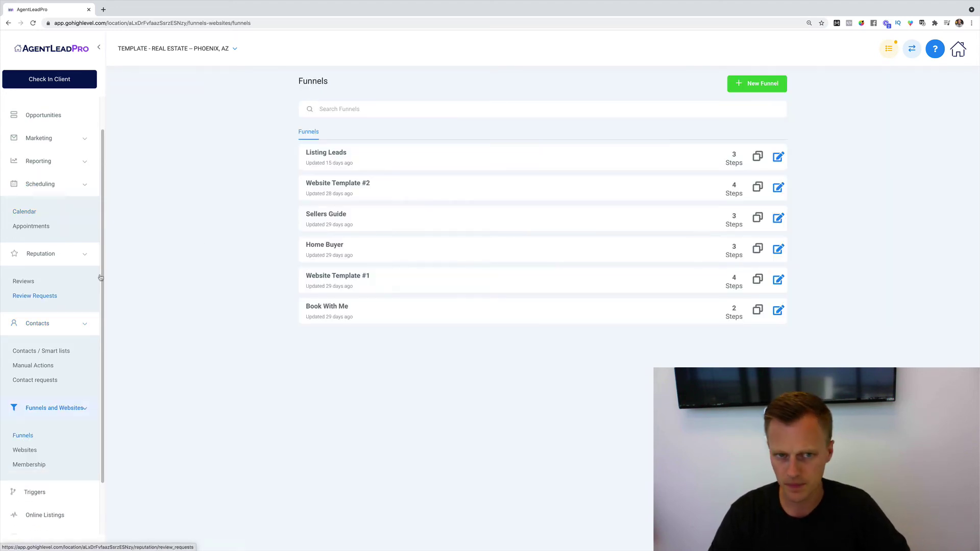
Open the Book With Me funnel and preview its booking page, choosing 02:30 AM on Apr 12
{"action": "left_click", "coordinate": [336, 306]}
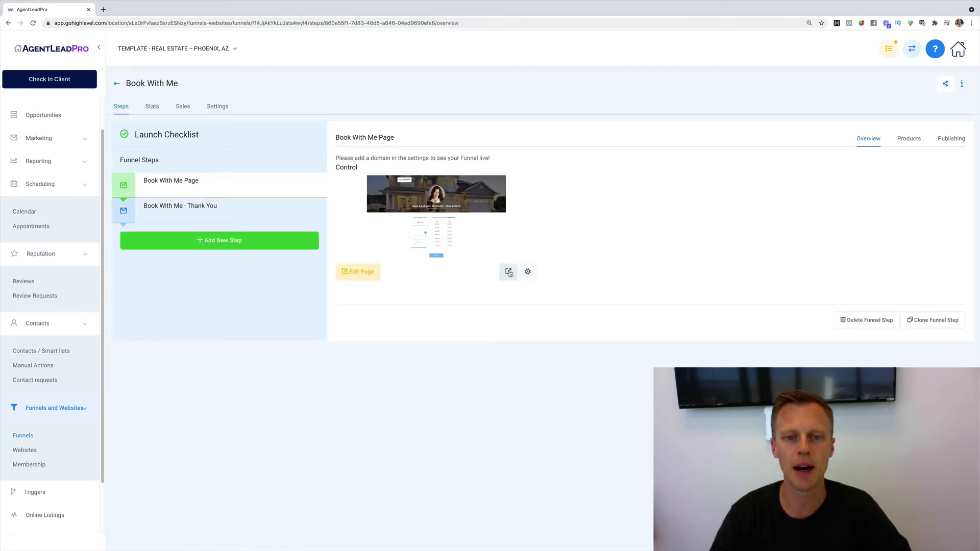
{"action": "left_click", "coordinate": [508, 271]}
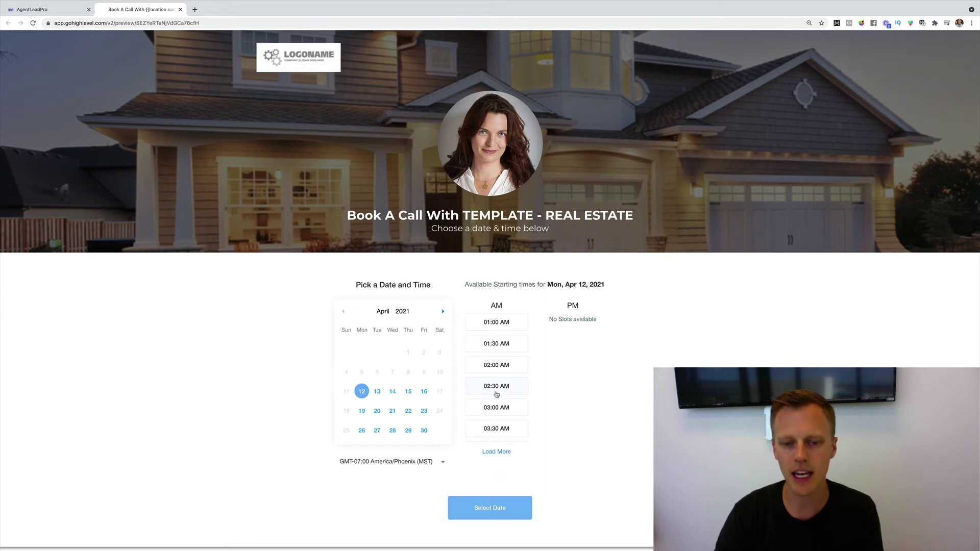
{"action": "left_click", "coordinate": [495, 390]}
{"action": "left_click", "coordinate": [491, 506]}
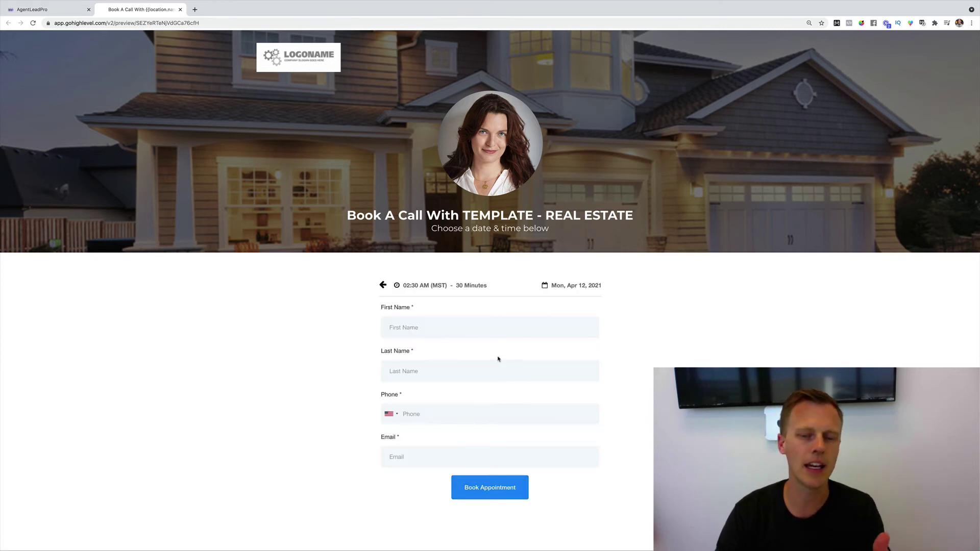
{"action": "left_click", "coordinate": [51, 9]}
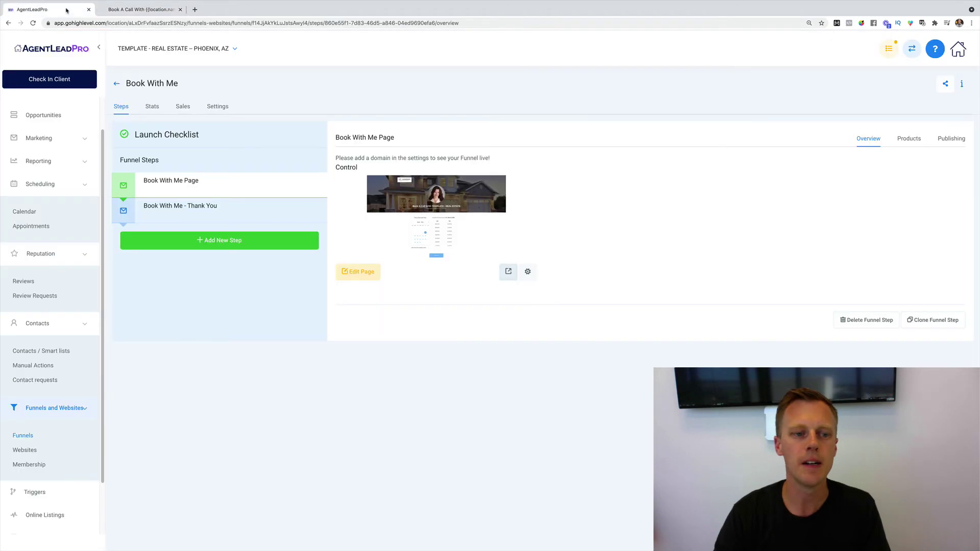
View the Websites list with Real Estate Website, then open the Membership dashboard showing zero activity
{"action": "left_click", "coordinate": [47, 452]}
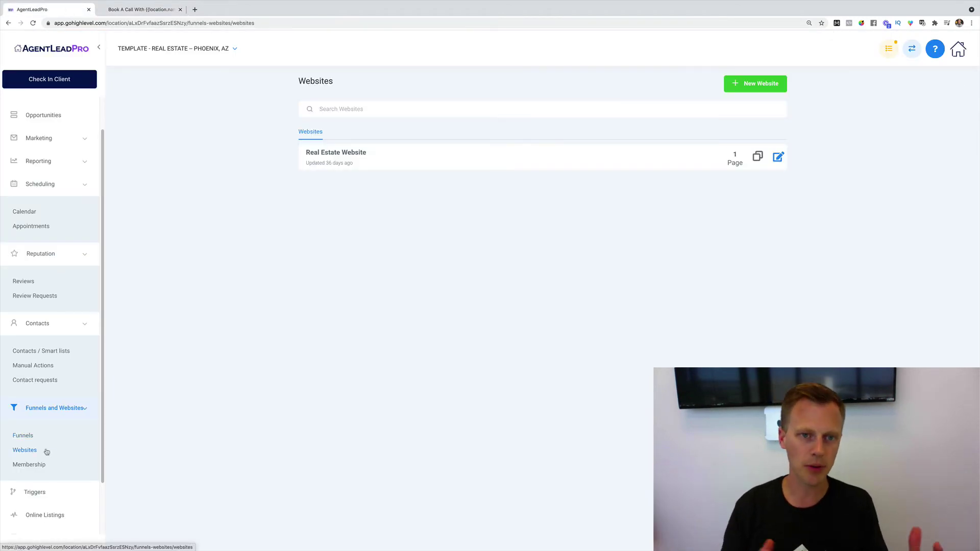
{"action": "left_click", "coordinate": [42, 465]}
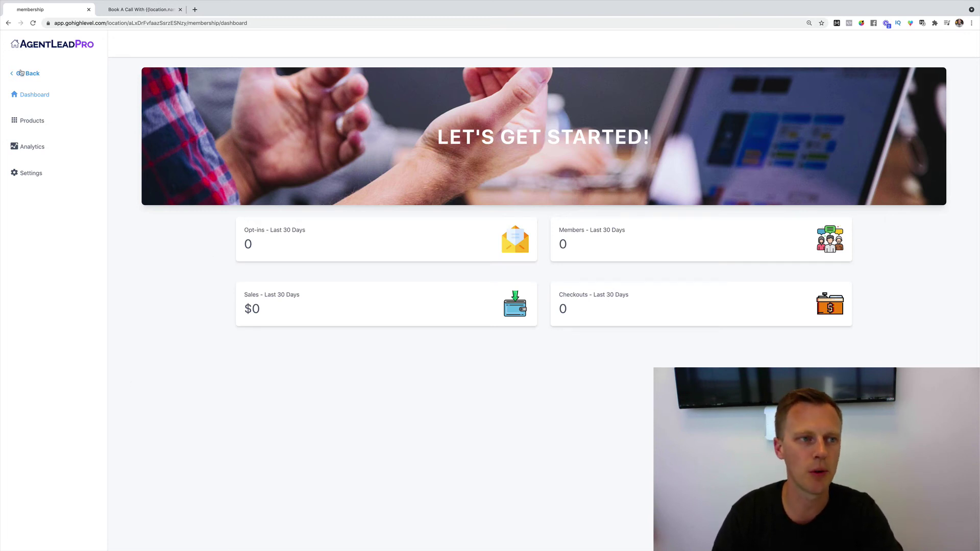
Leave the membership area using its Back link
{"action": "left_click", "coordinate": [21, 73]}
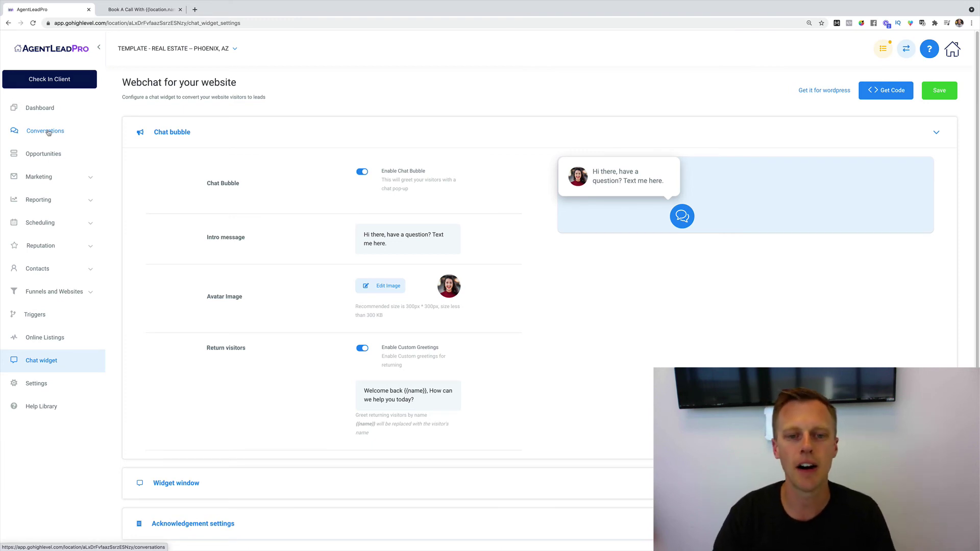
Scroll down the left sidebar toward Settings
{"action": "scroll", "coordinate": [249, 258], "scroll_direction": "down", "scroll_amount": 1}
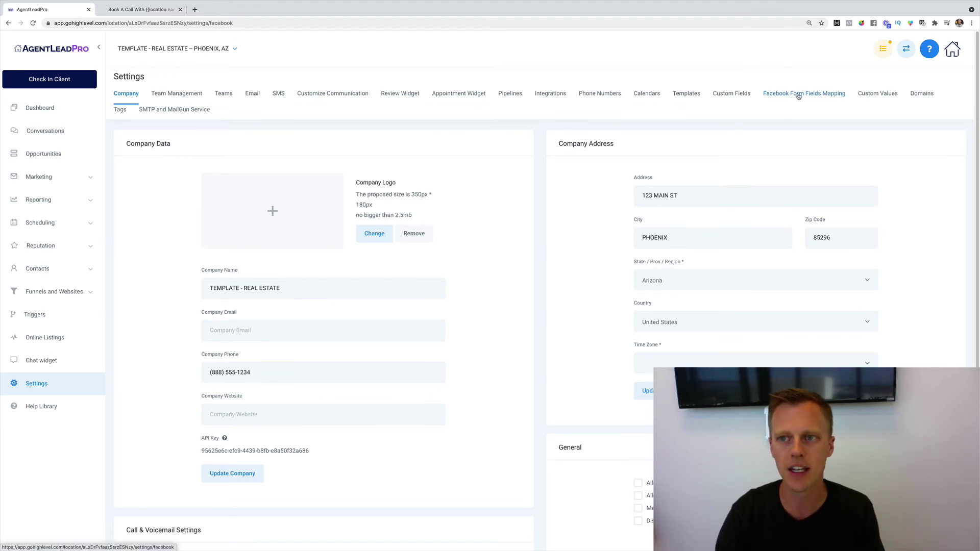
Show the Facebook Form Fields Mapping list with the YouTube Demo form active
{"action": "left_click", "coordinate": [799, 95]}
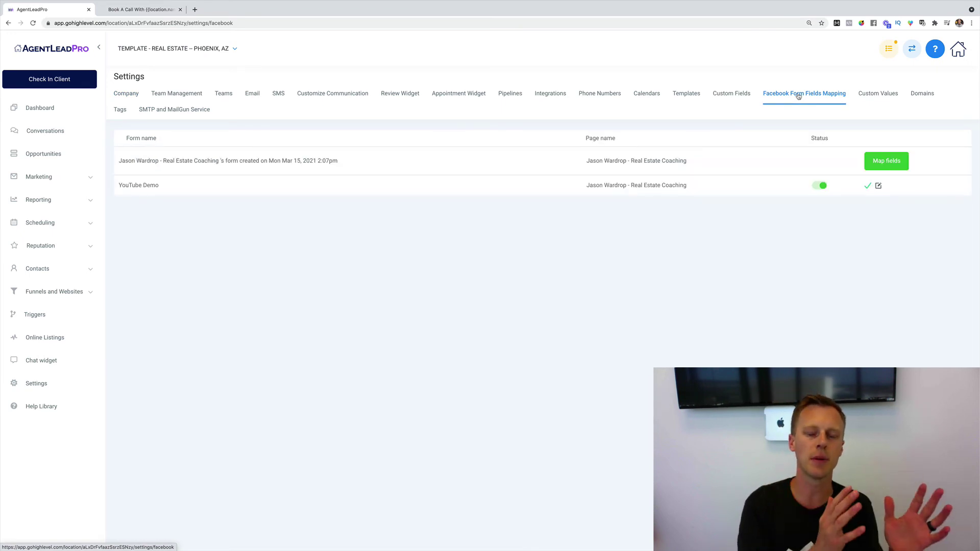